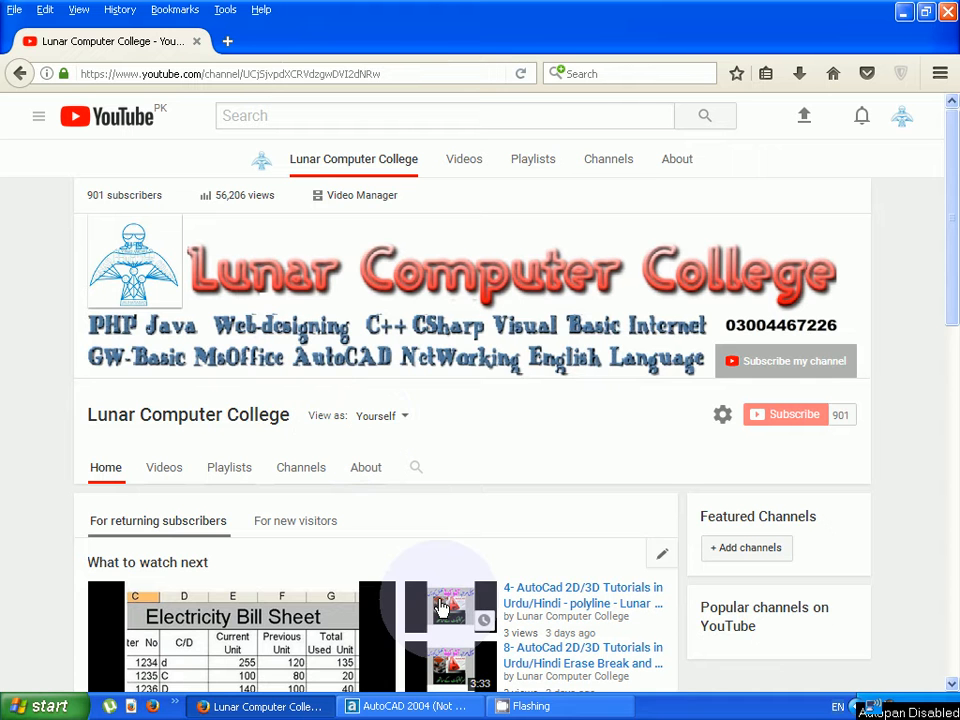
- Switch to AutoCAD and try starting the Rectangle command
{"action": "left_click", "coordinate": [400, 706]}
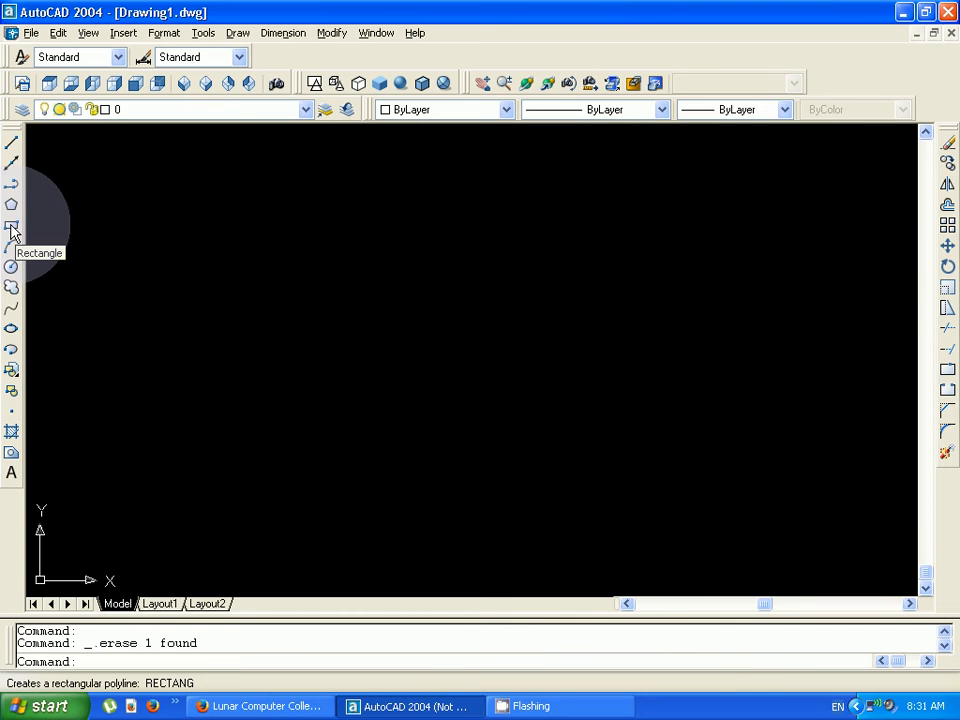
{"action": "left_click", "coordinate": [12, 228]}
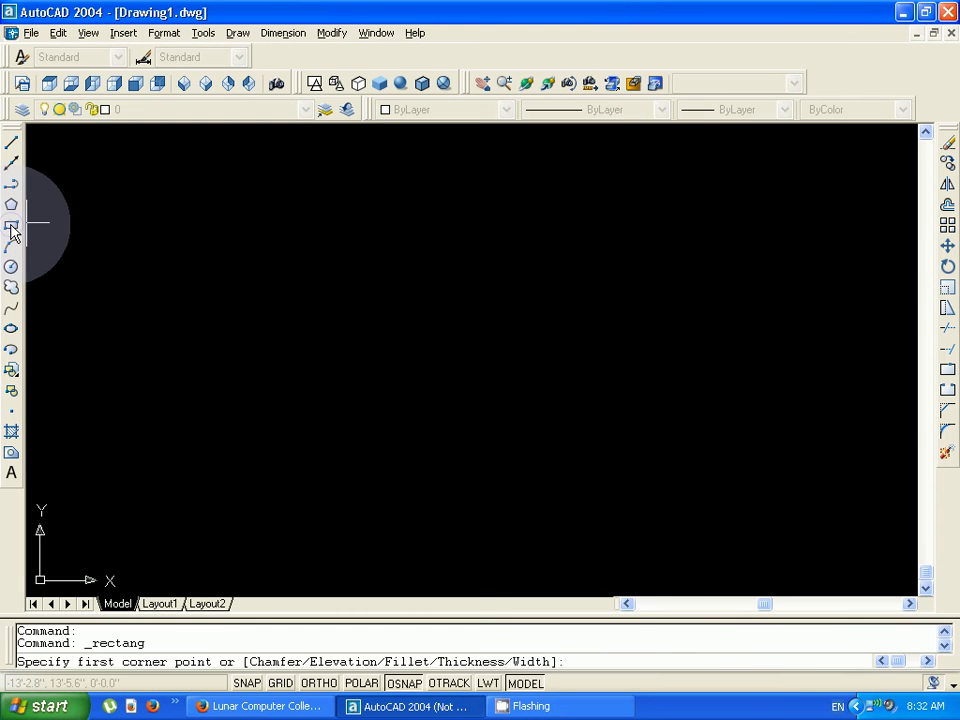
{"action": "key", "text": "Escape"}
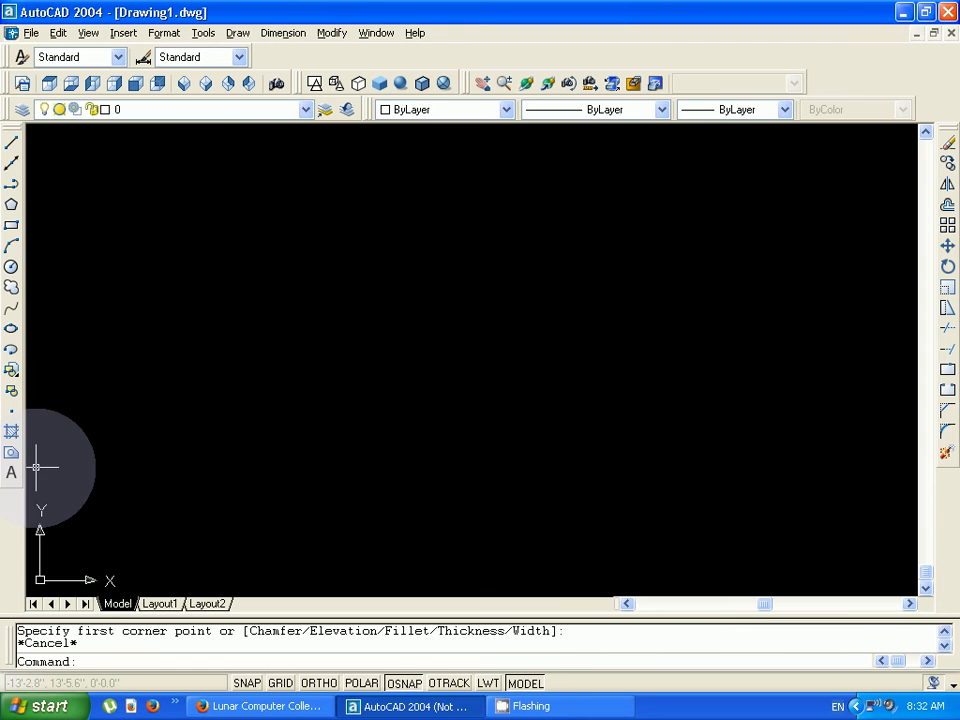
- Draw a freehand rectangle about 10'-8" wide and 9' high in the empty drawing with the Rectangle command
{"action": "left_click", "coordinate": [111, 661]}
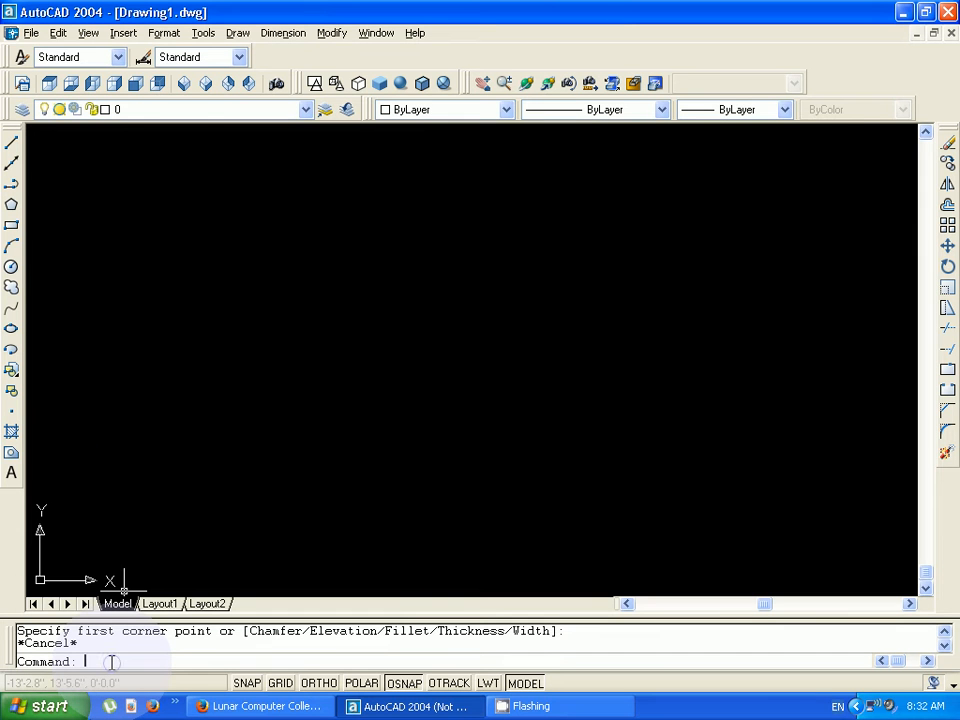
{"action": "type", "text": "re"}
{"action": "type", "text": "c"}
{"action": "key", "text": "Return"}
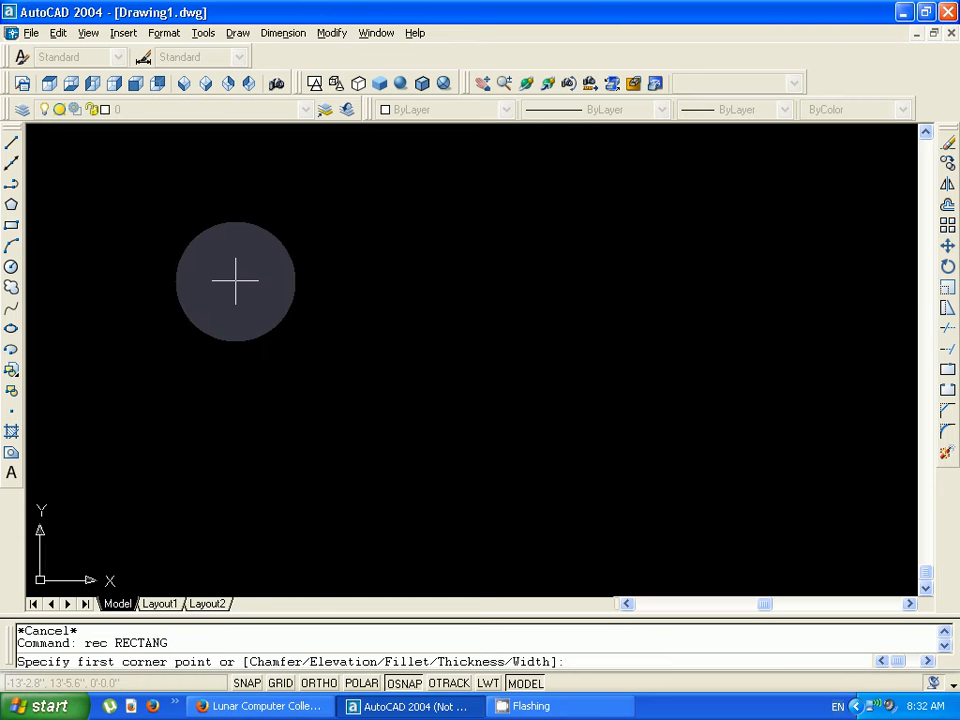
{"action": "left_click", "coordinate": [236, 277]}
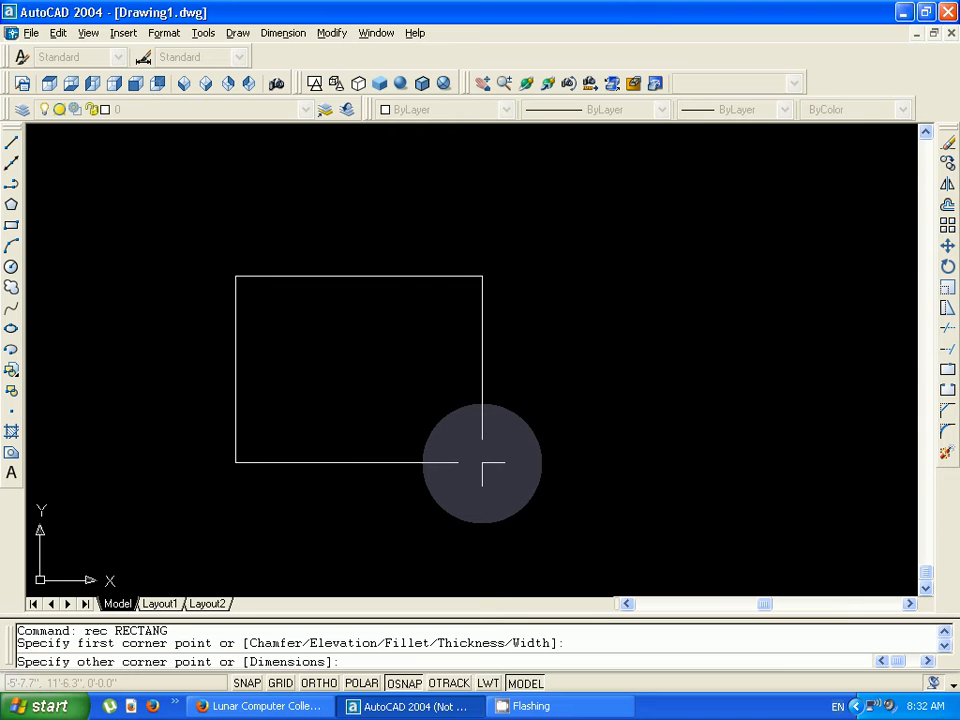
{"action": "left_click", "coordinate": [528, 524]}
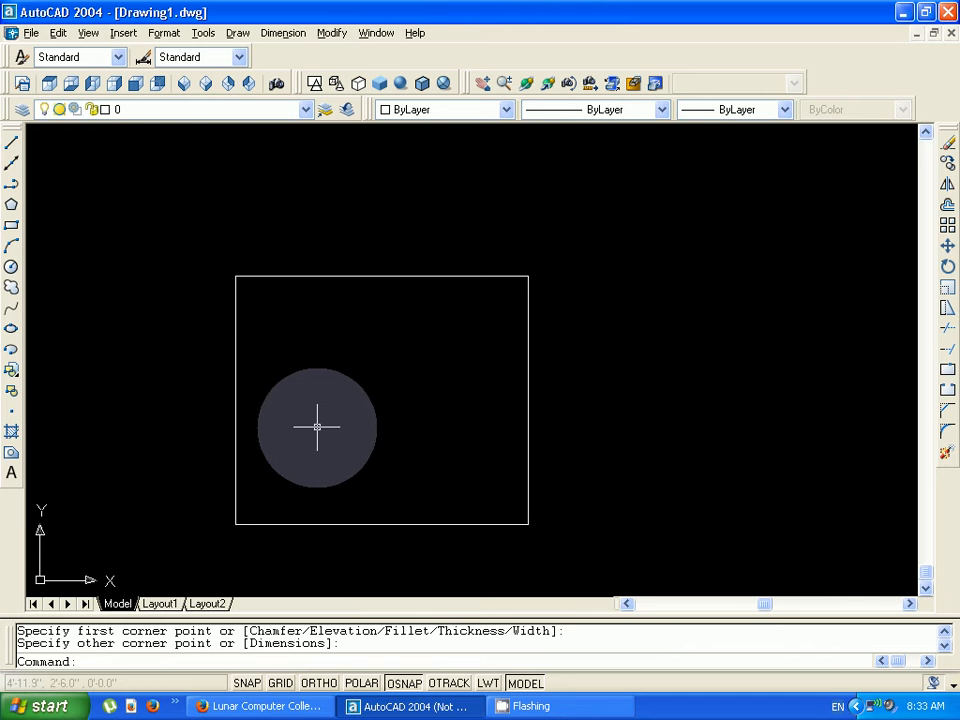
{"action": "left_click", "coordinate": [250, 709]}
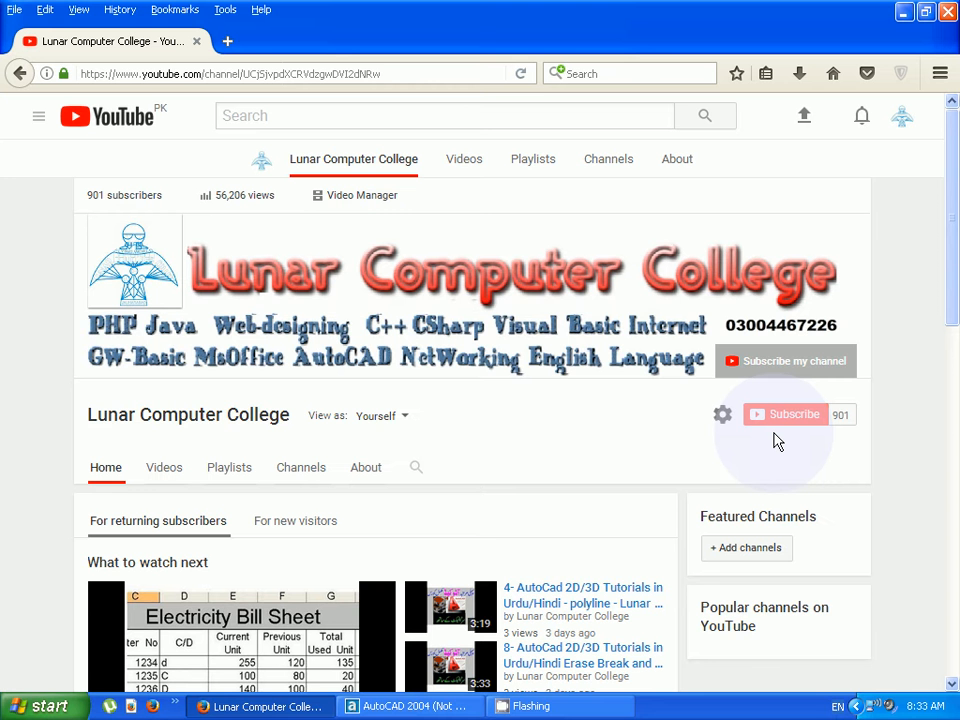
{"action": "left_click", "coordinate": [417, 706]}
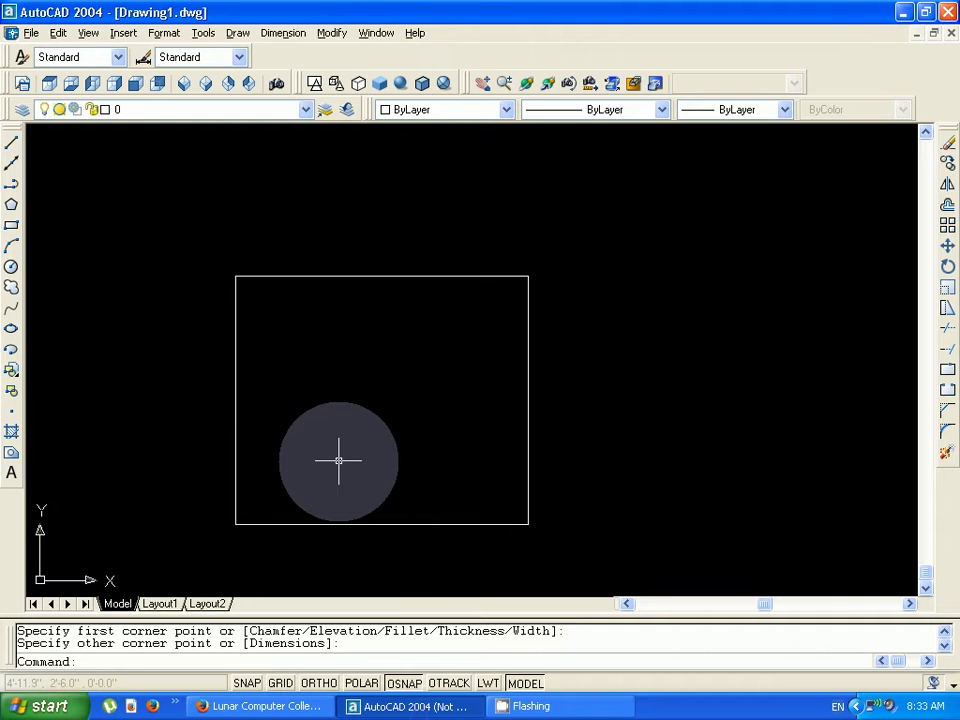
{"action": "left_click", "coordinate": [237, 355]}
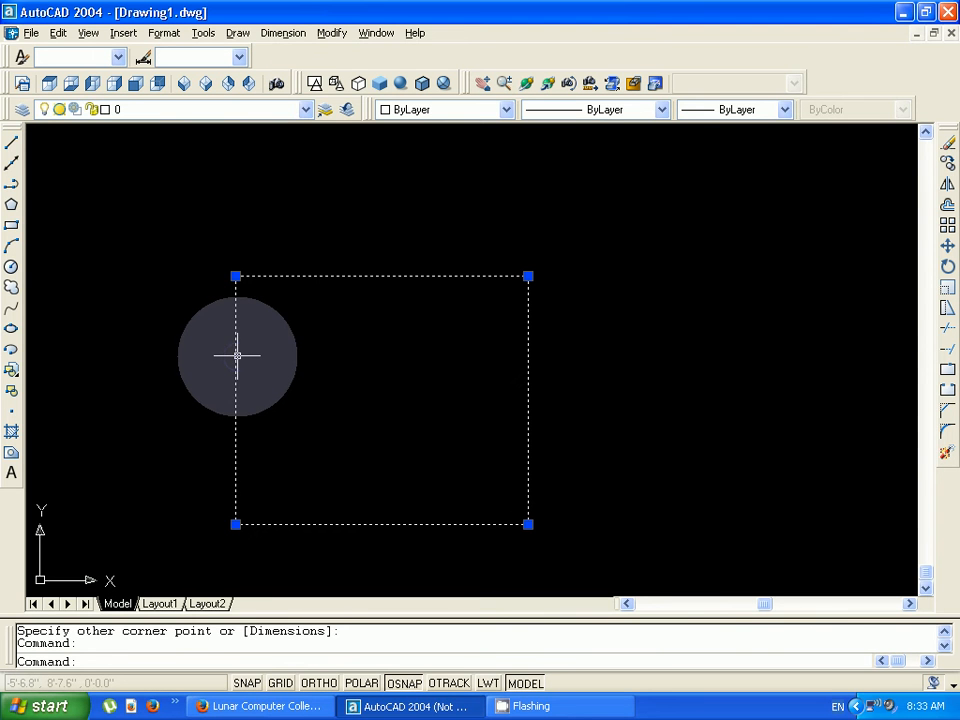
{"action": "key", "text": "Delete"}
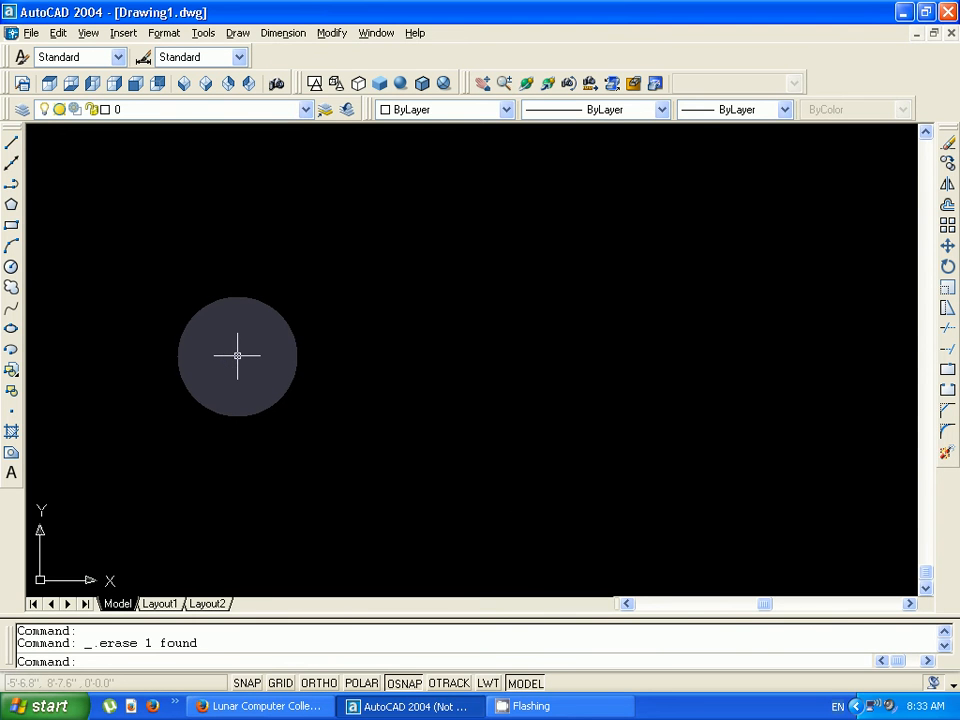
{"action": "type", "text": "rec"}
{"action": "key", "text": "Return"}
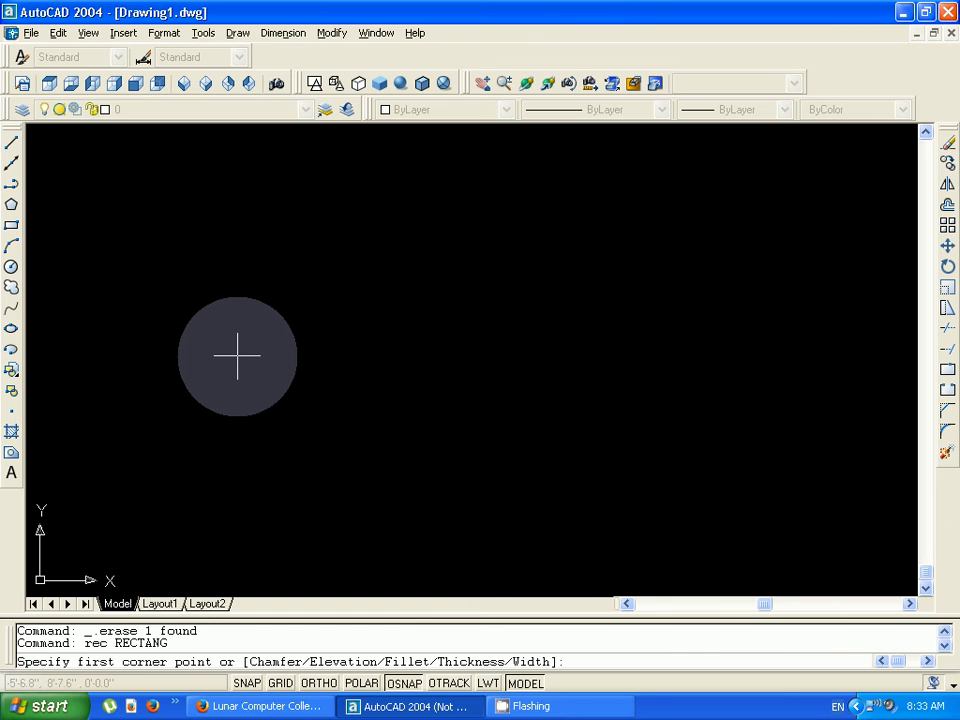
{"action": "left_click", "coordinate": [264, 282]}
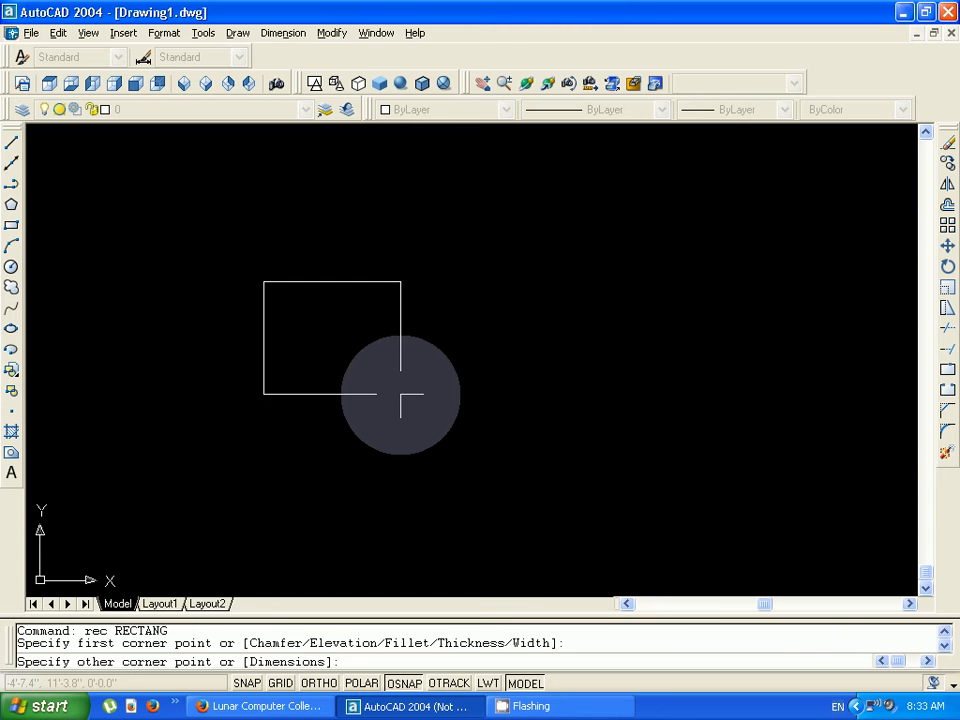
{"action": "type", "text": "@"}
{"action": "type", "text": "10',"}
{"action": "type", "text": "20'"}
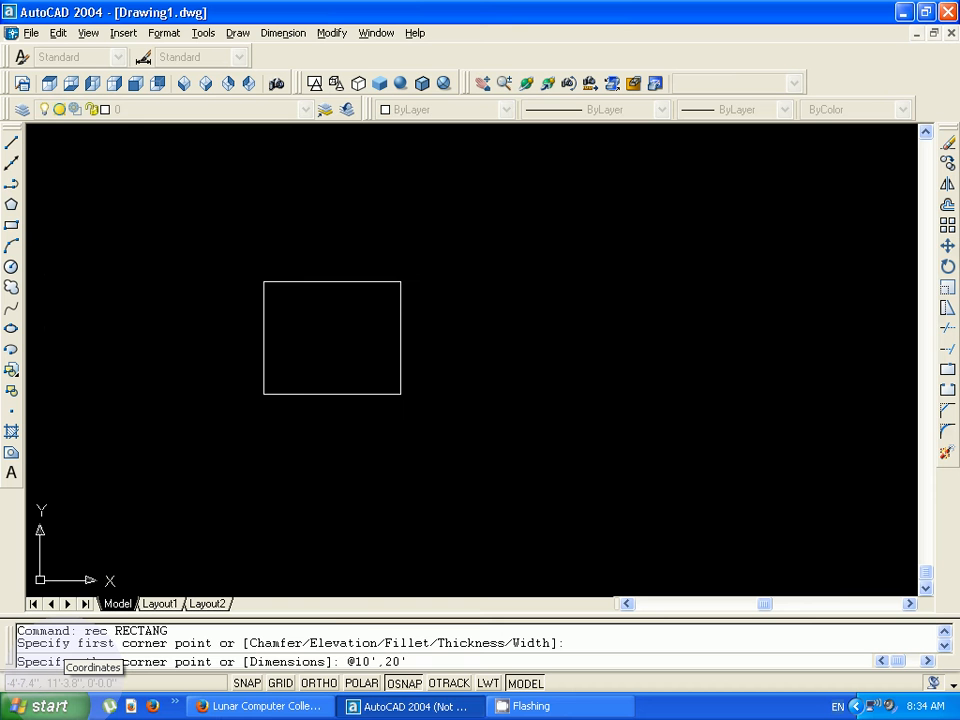
{"action": "key", "text": "Return"}
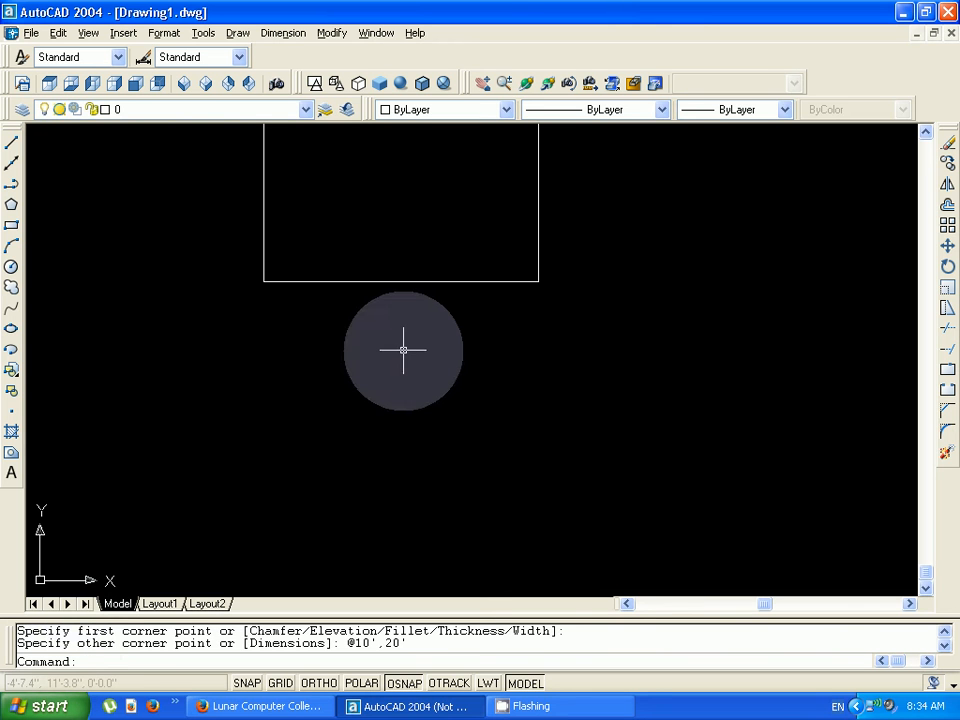
- Zoom to All and pan until the entire 10' by 20' rectangle sits in the middle of the view
{"action": "middle_click_drag", "start_coordinate": [432, 288], "coordinate": [428, 477]}
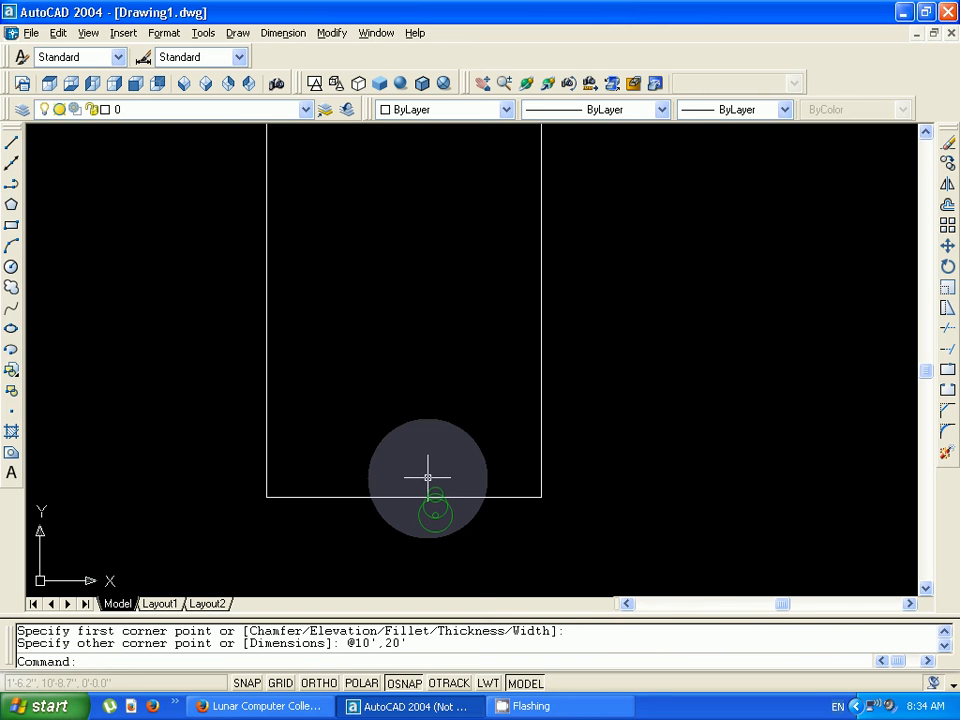
{"action": "middle_click_drag", "start_coordinate": [424, 404], "coordinate": [427, 521]}
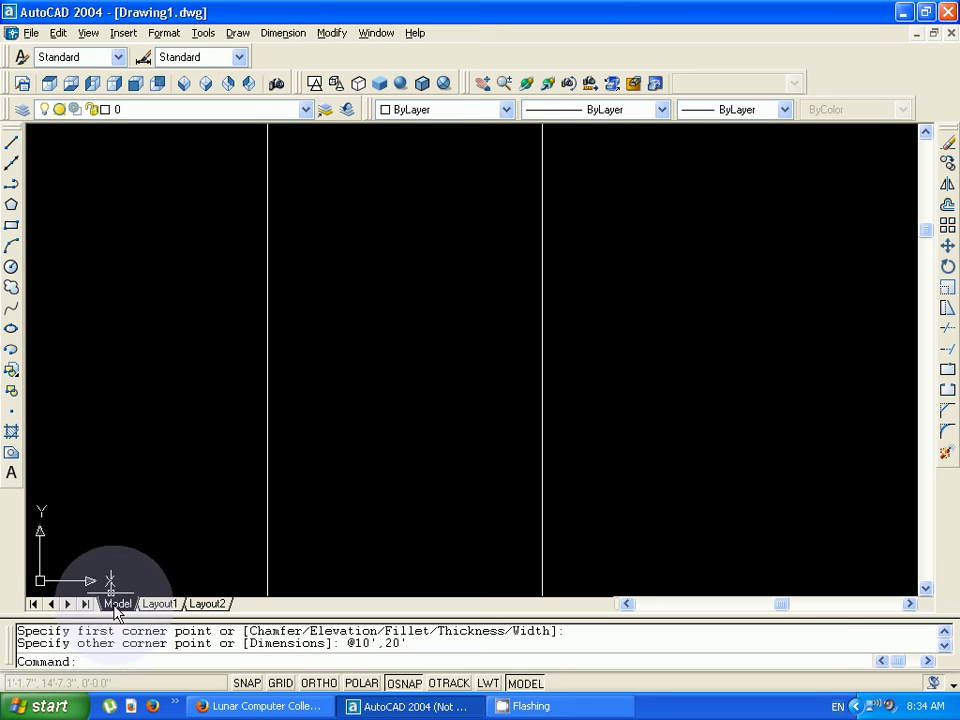
{"action": "type", "text": "zoo"}
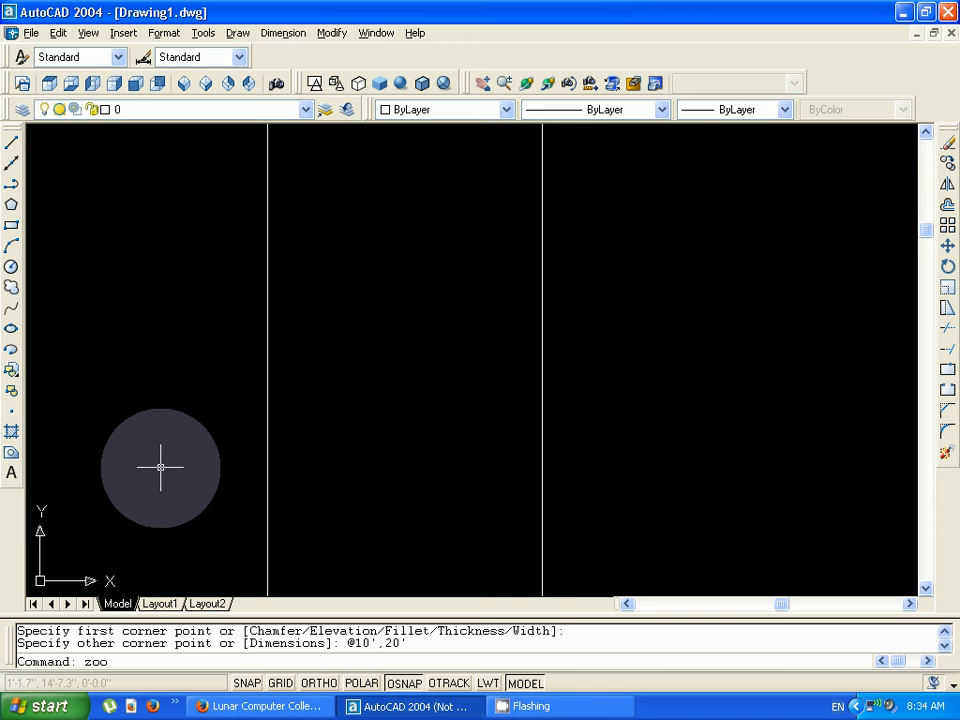
{"action": "type", "text": "m"}
{"action": "key", "text": "Return"}
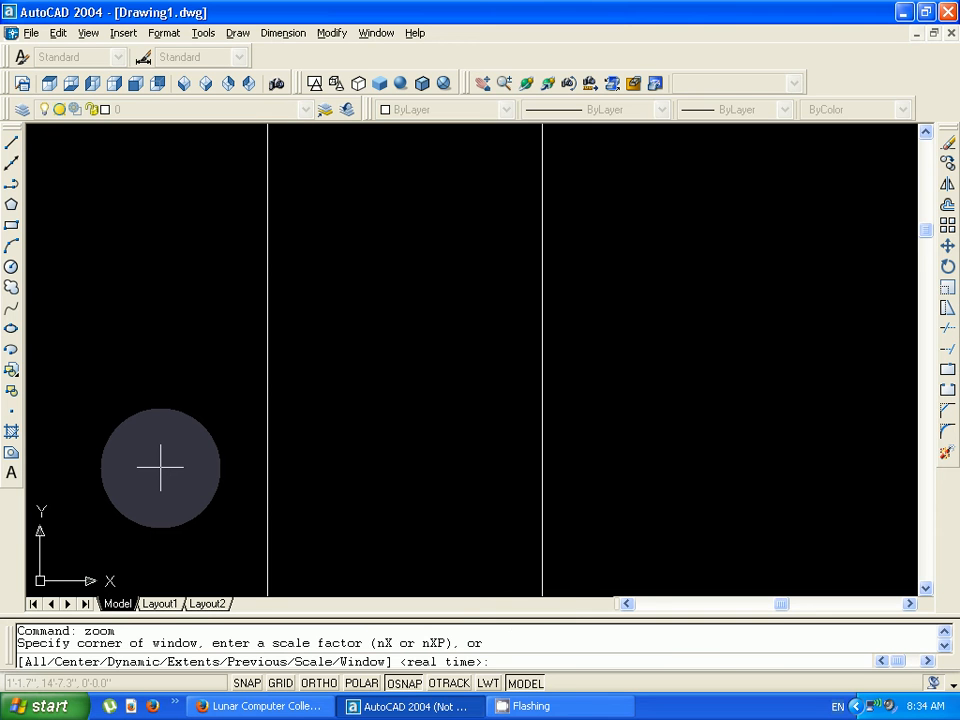
{"action": "type", "text": "a"}
{"action": "key", "text": "Return"}
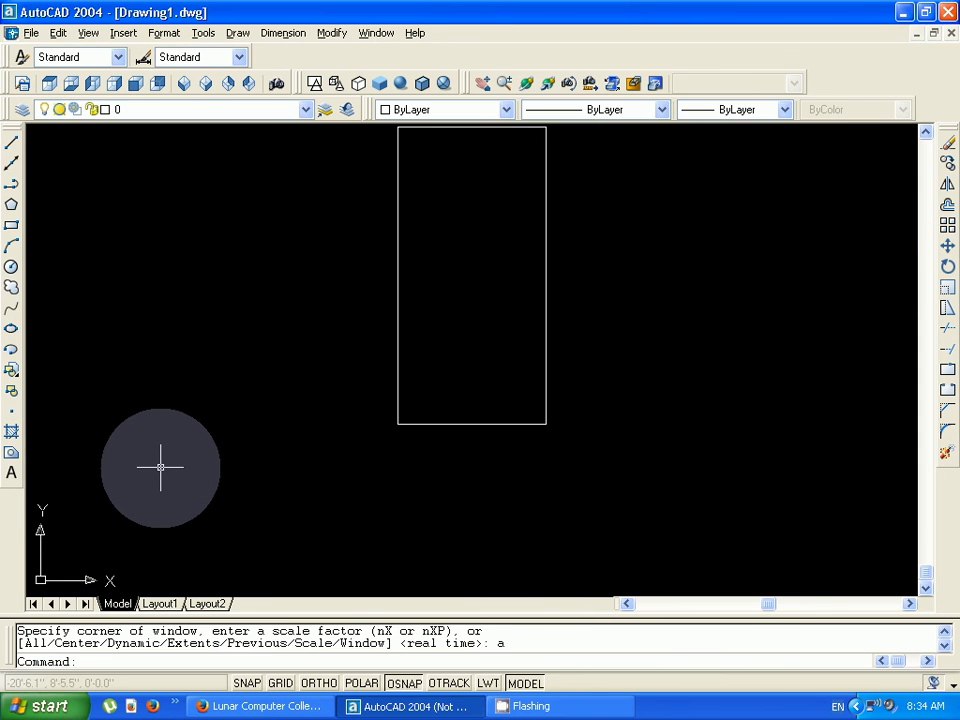
{"action": "middle_click_drag", "start_coordinate": [460, 226], "coordinate": [472, 340]}
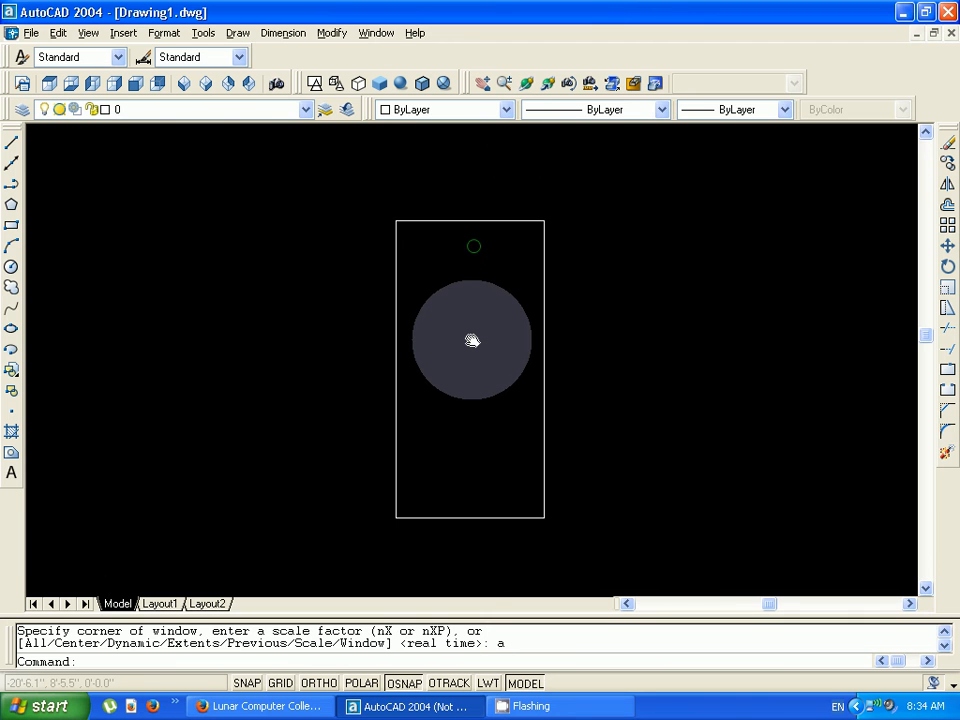
{"action": "left_click_drag", "start_coordinate": [472, 341], "coordinate": [484, 342]}
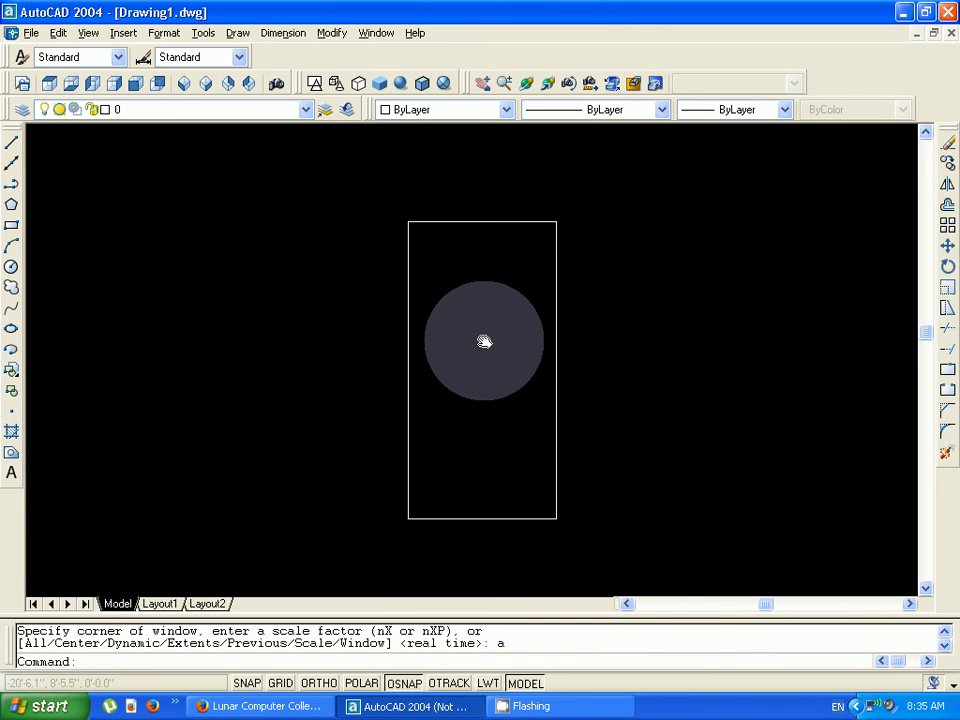
{"action": "middle_click_drag", "start_coordinate": [484, 342], "coordinate": [484, 330]}
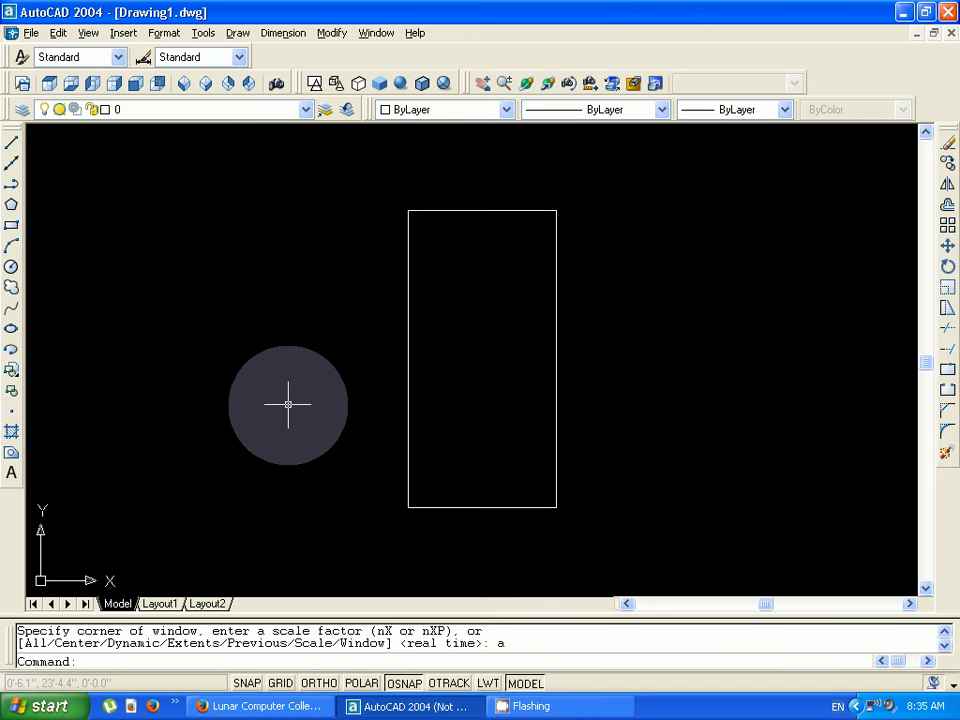
- Add a linear dimension to the rectangle's bottom edge, placed just below it
{"action": "type", "text": "dli"}
{"action": "key", "text": "Return"}
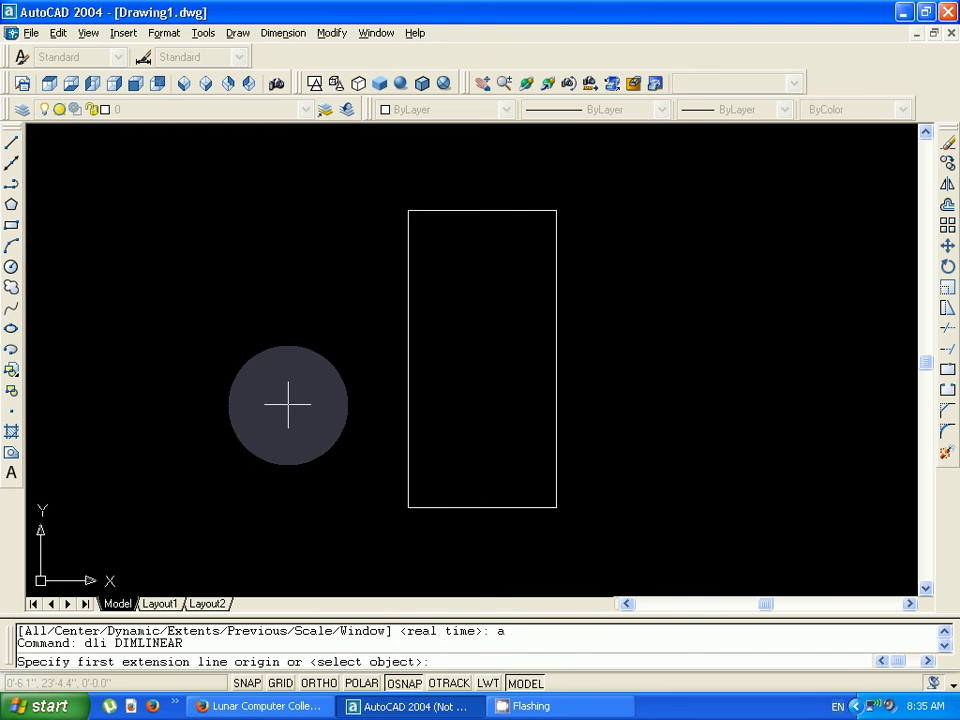
{"action": "left_click", "coordinate": [408, 509]}
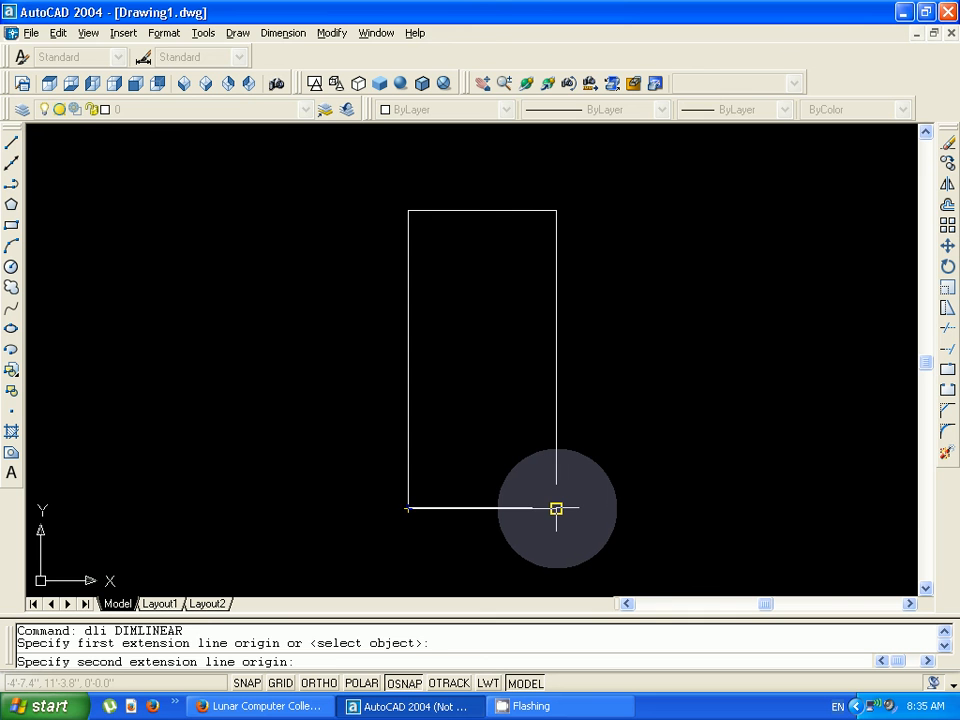
{"action": "left_click", "coordinate": [556, 509]}
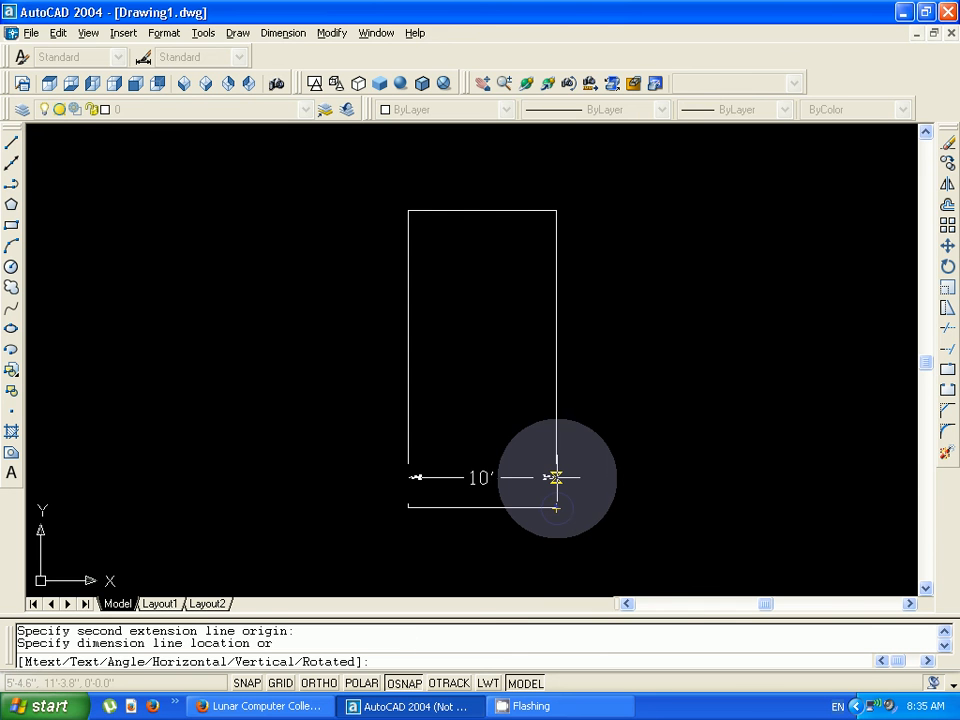
{"action": "left_click", "coordinate": [556, 531]}
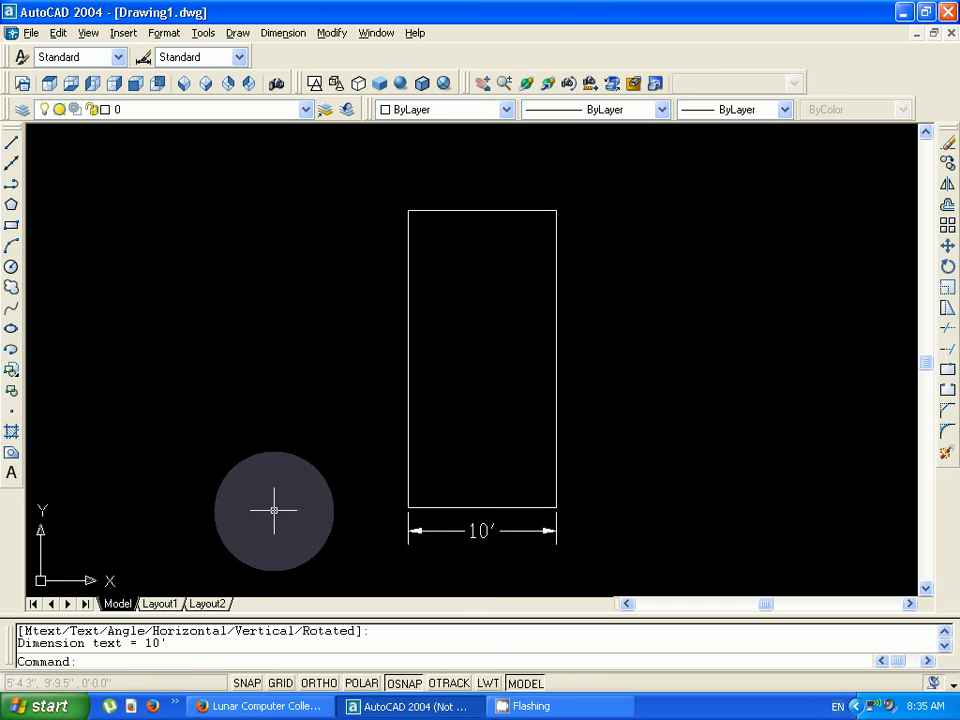
- Add a vertical linear dimension to the rectangle's right edge, placed outside the shape
{"action": "type", "text": "dli"}
{"action": "key", "text": "Return"}
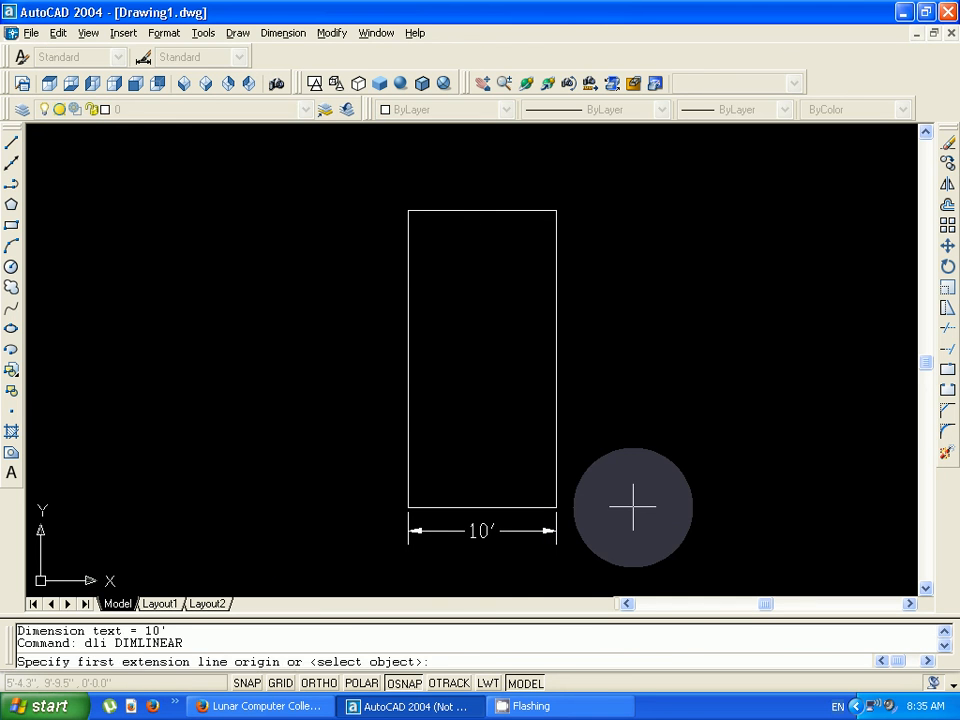
{"action": "left_click", "coordinate": [556, 508]}
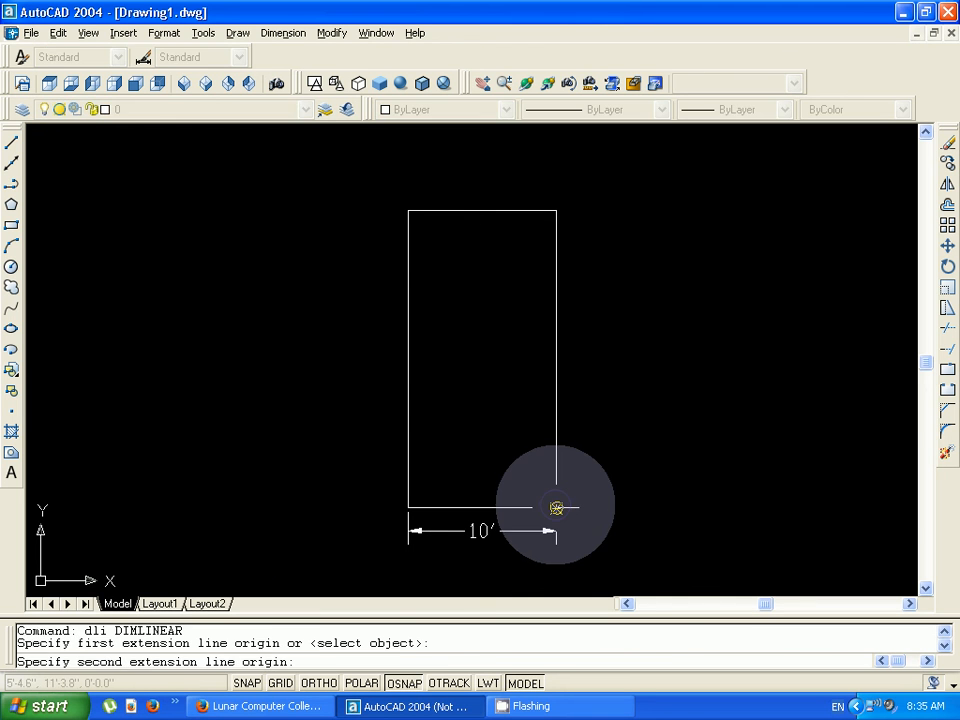
{"action": "left_click", "coordinate": [550, 213]}
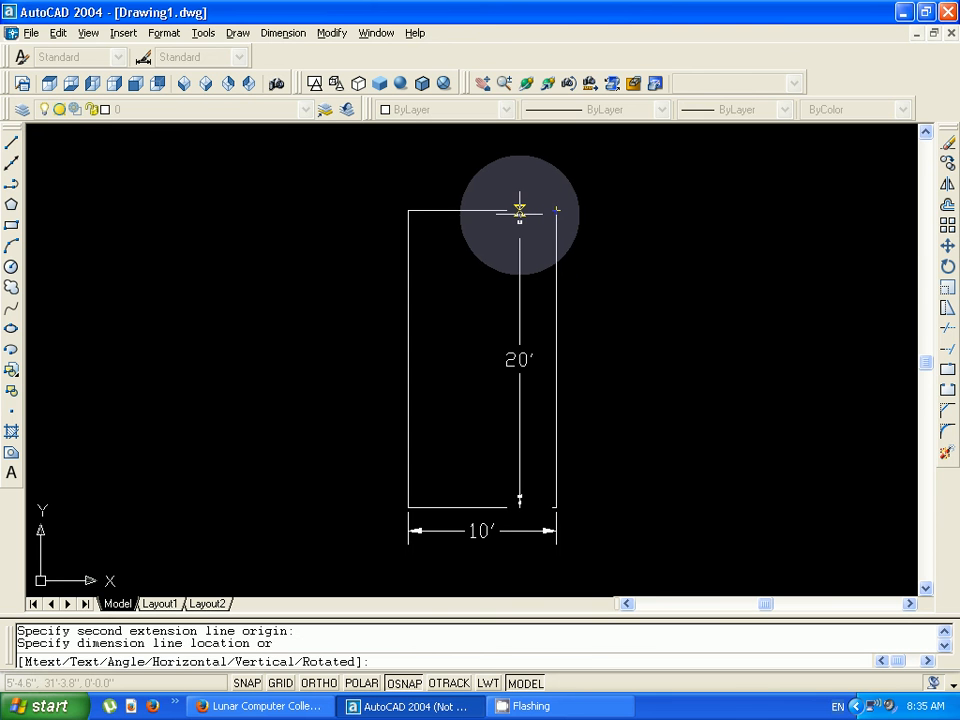
{"action": "left_click", "coordinate": [611, 213]}
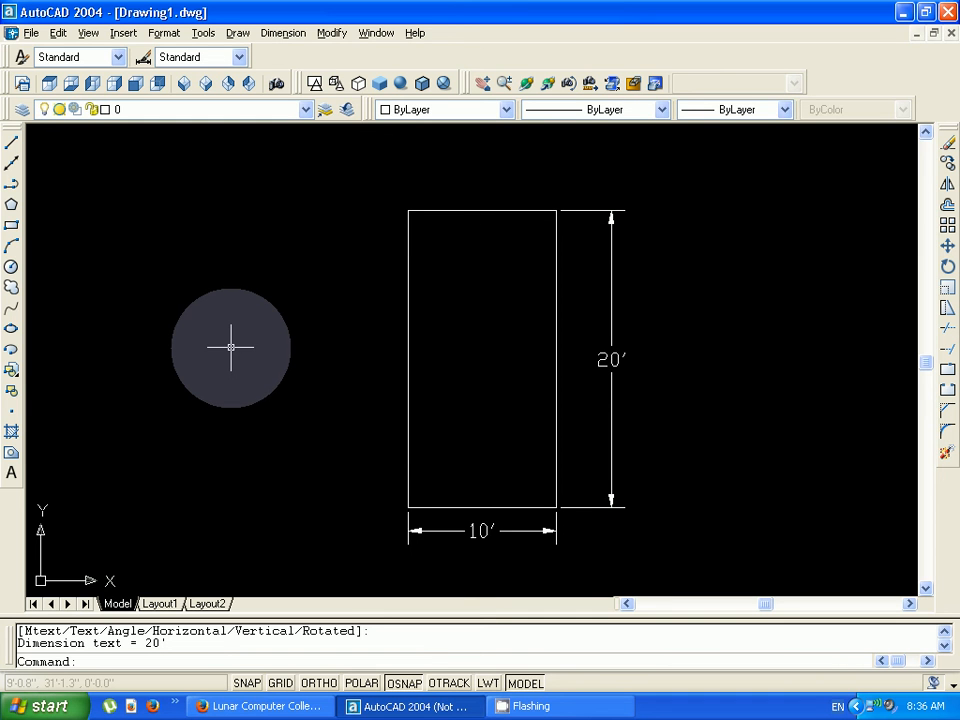
{"action": "type", "text": "rec"}
{"action": "key", "text": "Return"}
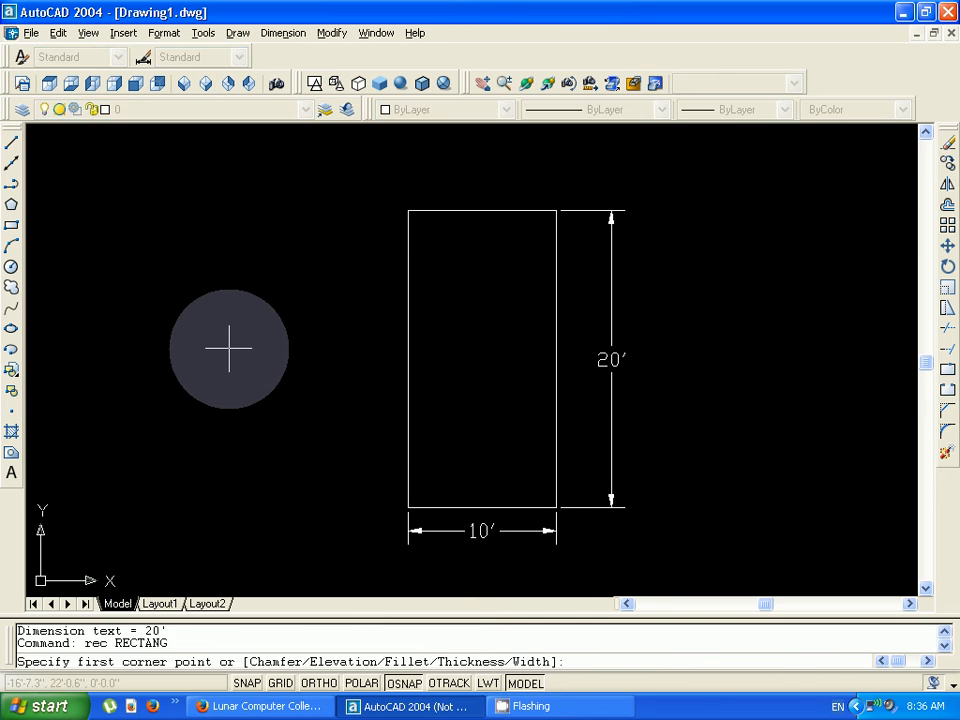
{"action": "left_click", "coordinate": [169, 284]}
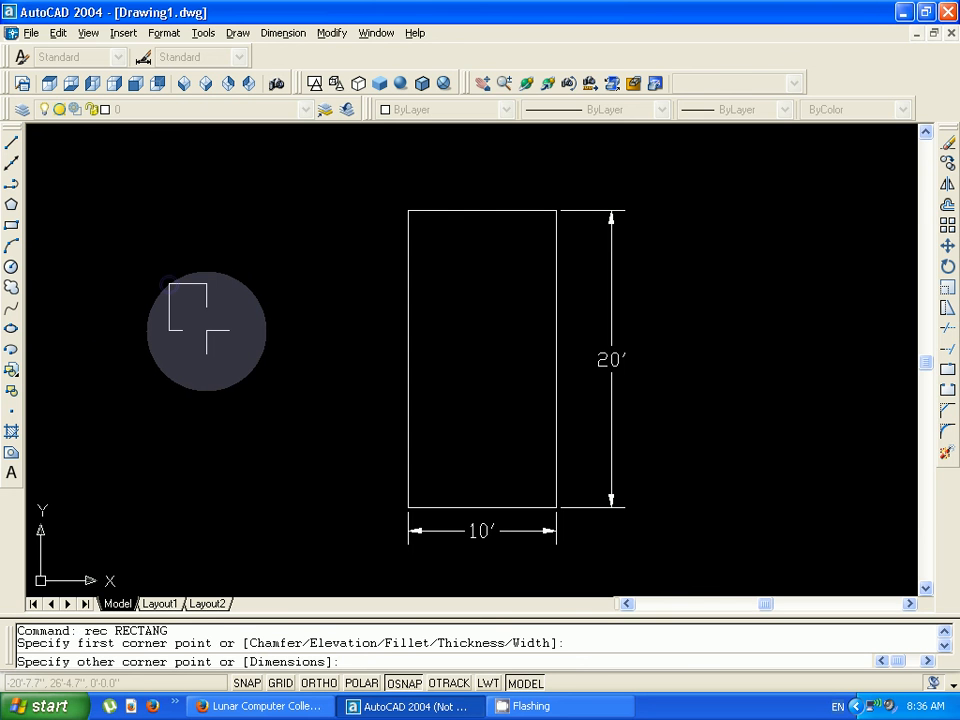
{"action": "type", "text": "@"}
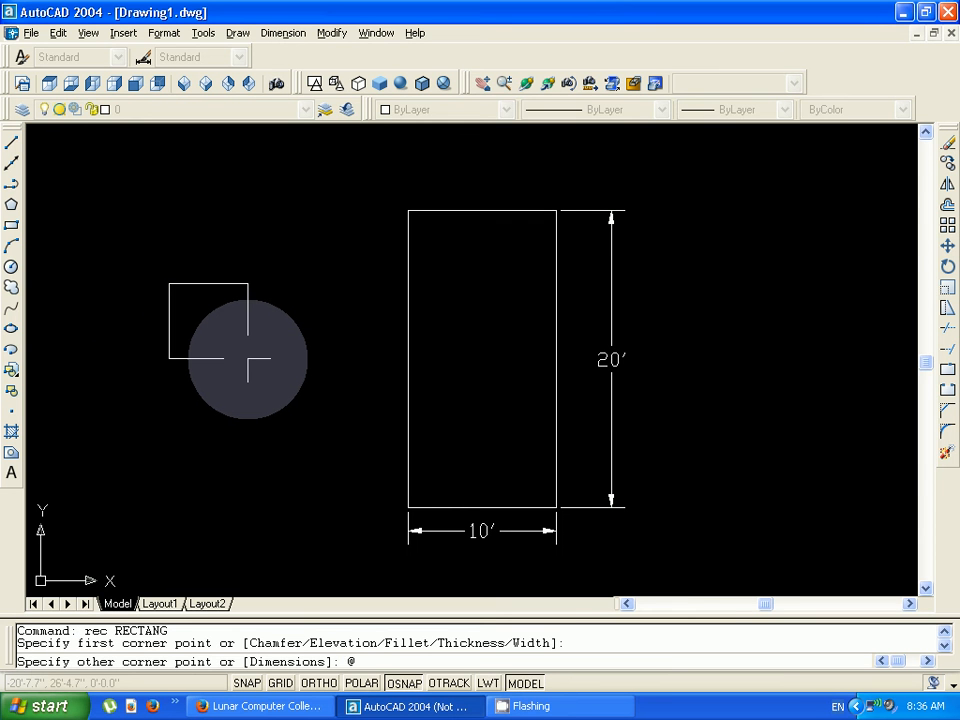
{"action": "type", "text": "20',10"}
{"action": "key", "text": "Return"}
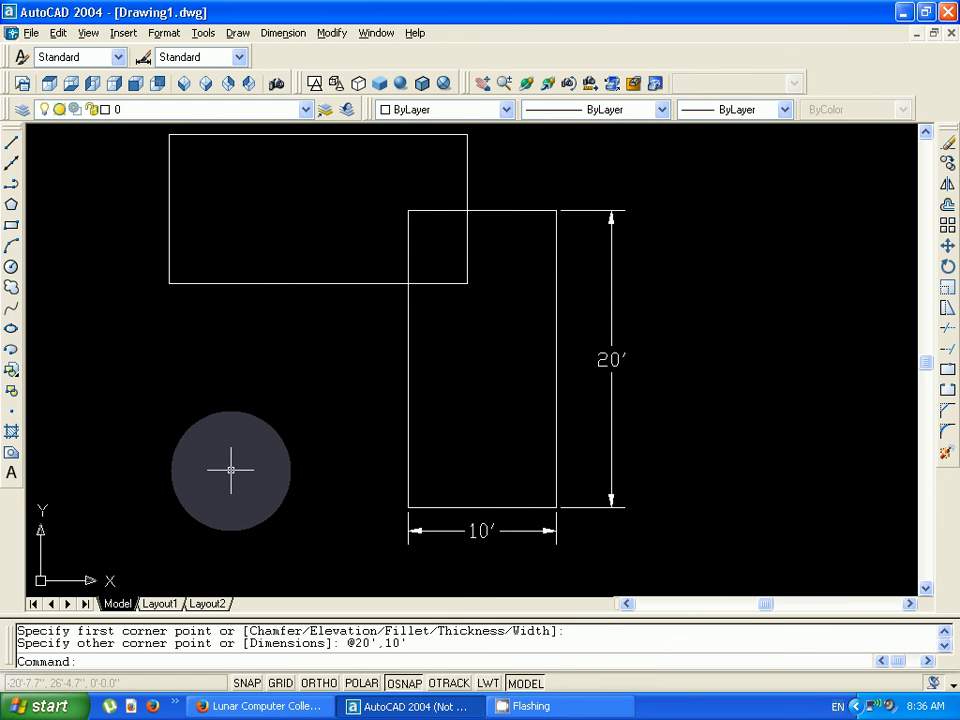
- Add a horizontal linear dimension to the bottom edge of the second, wider rectangle, placed just below it
{"action": "type", "text": "dli"}
{"action": "key", "text": "Return"}
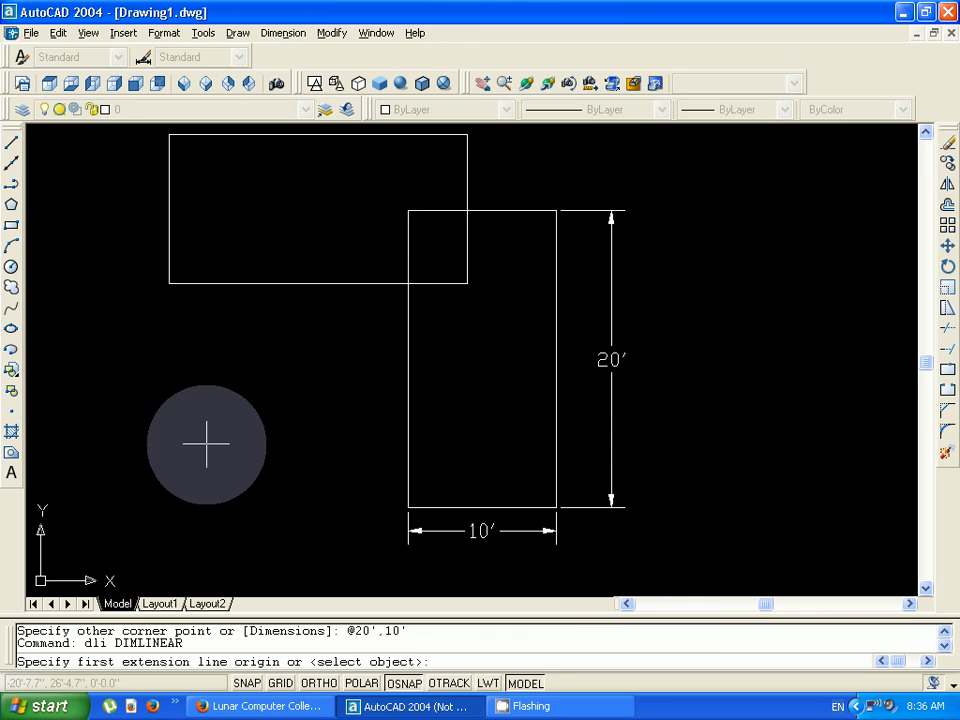
{"action": "left_click", "coordinate": [467, 286]}
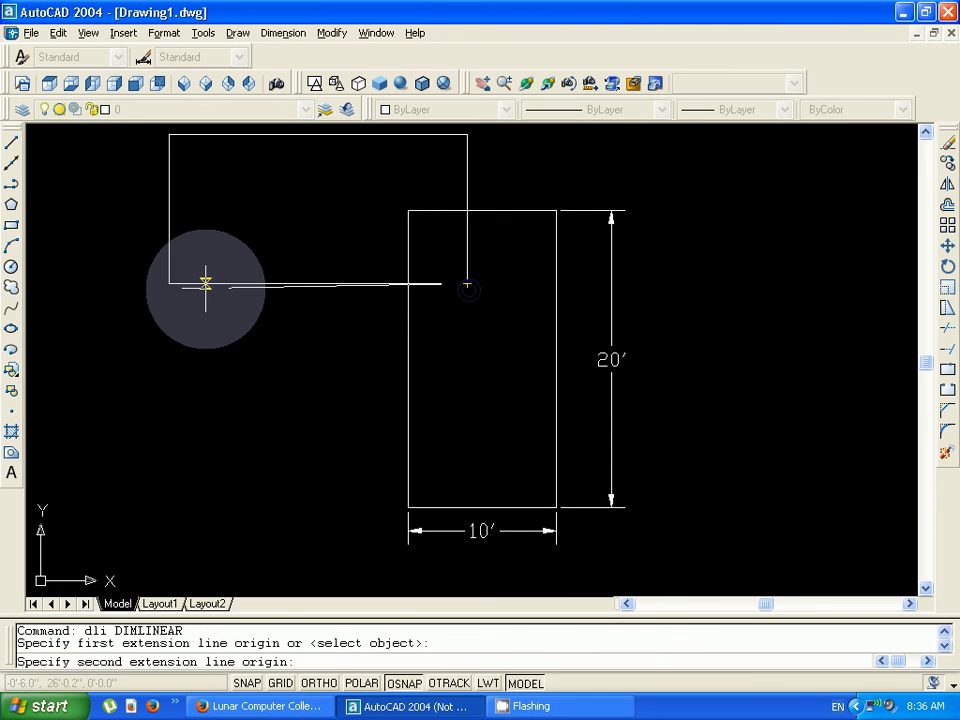
{"action": "left_click", "coordinate": [169, 284]}
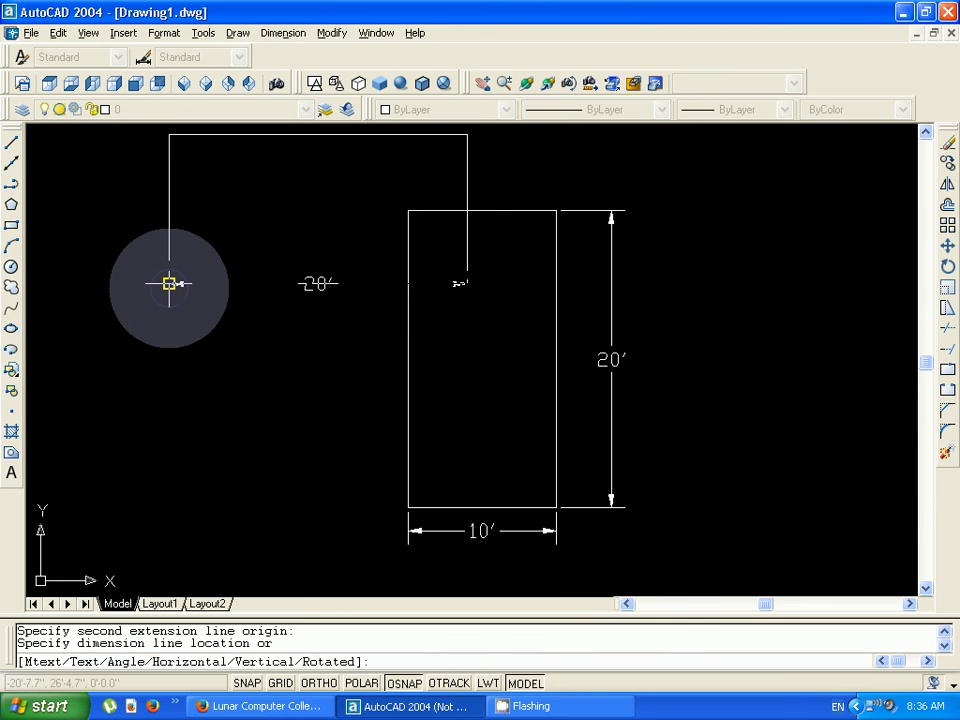
{"action": "left_click", "coordinate": [166, 326]}
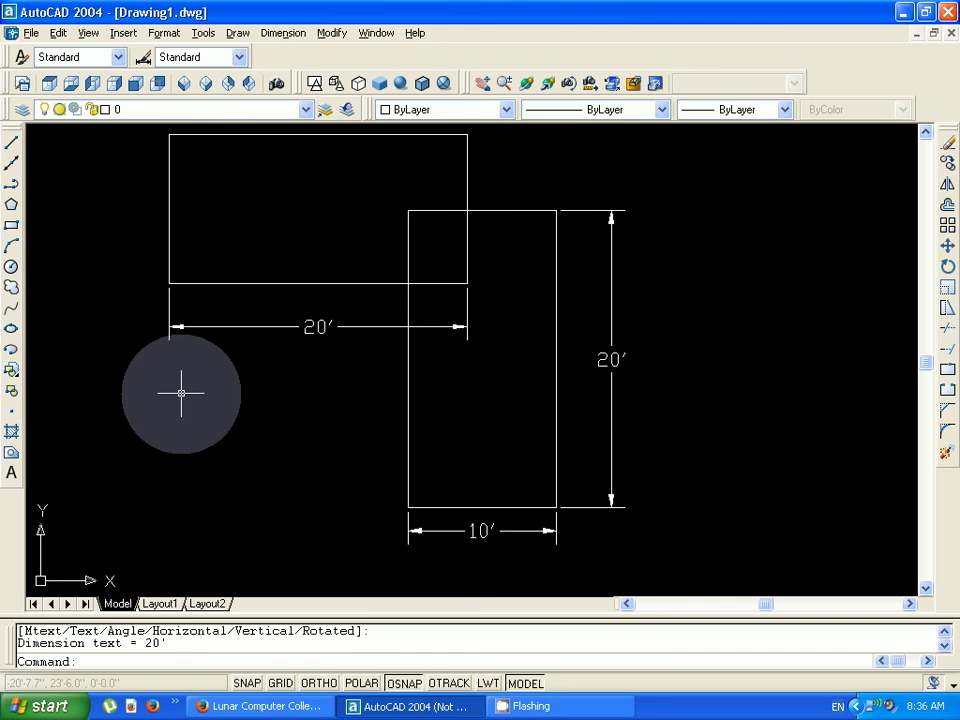
- Add a vertical linear dimension to the wider rectangle's left edge, placed outside the shape
{"action": "type", "text": "dli"}
{"action": "key", "text": "Return"}
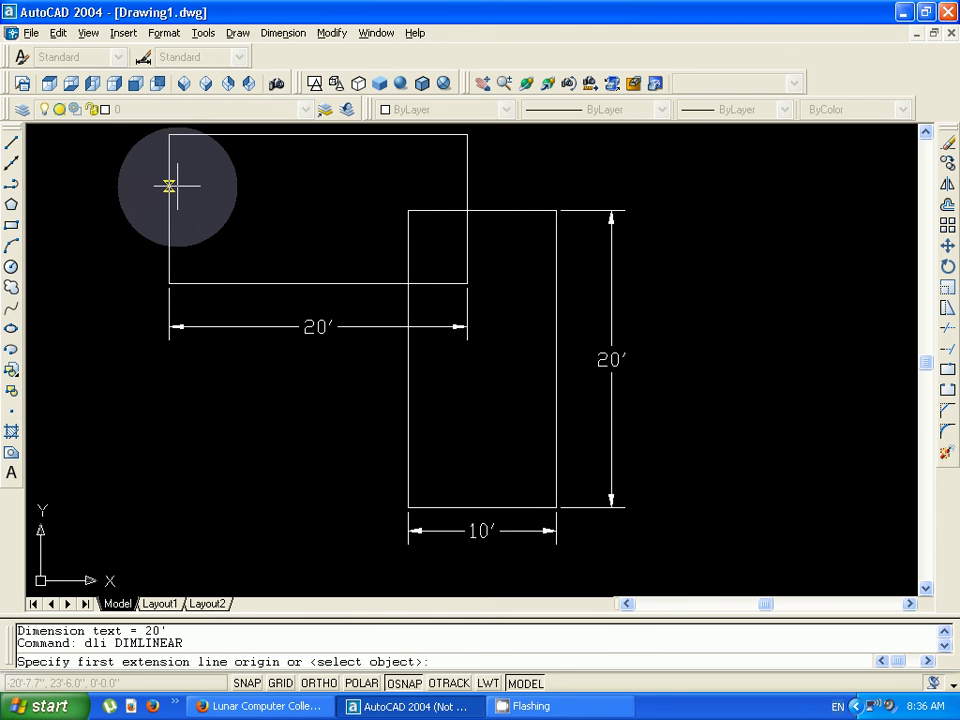
{"action": "left_click", "coordinate": [170, 135]}
{"action": "left_click", "coordinate": [169, 283]}
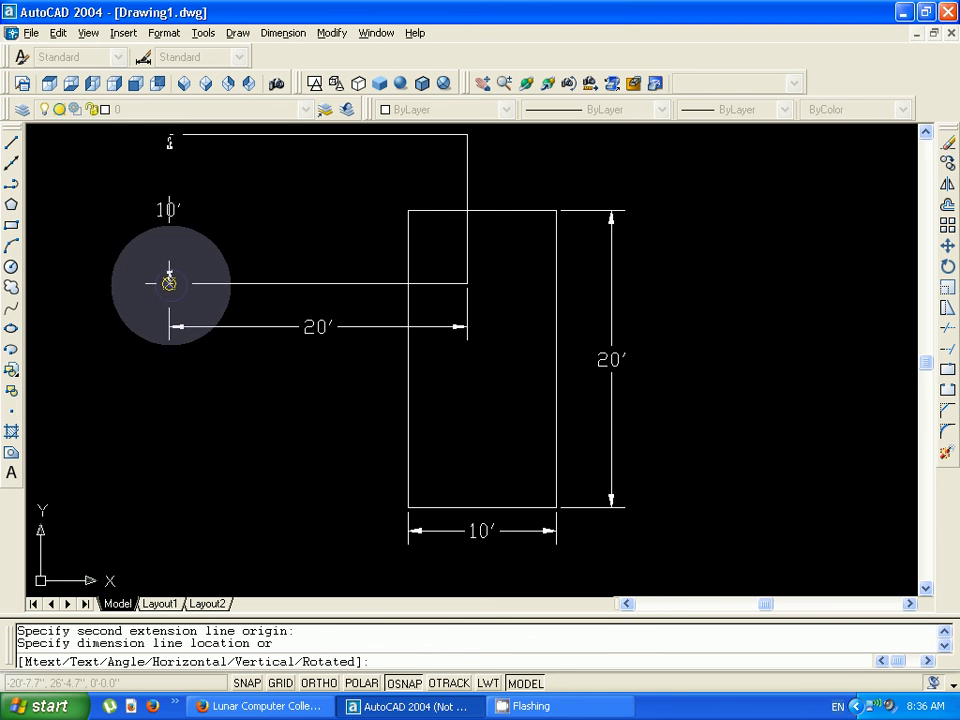
{"action": "left_click", "coordinate": [122, 340]}
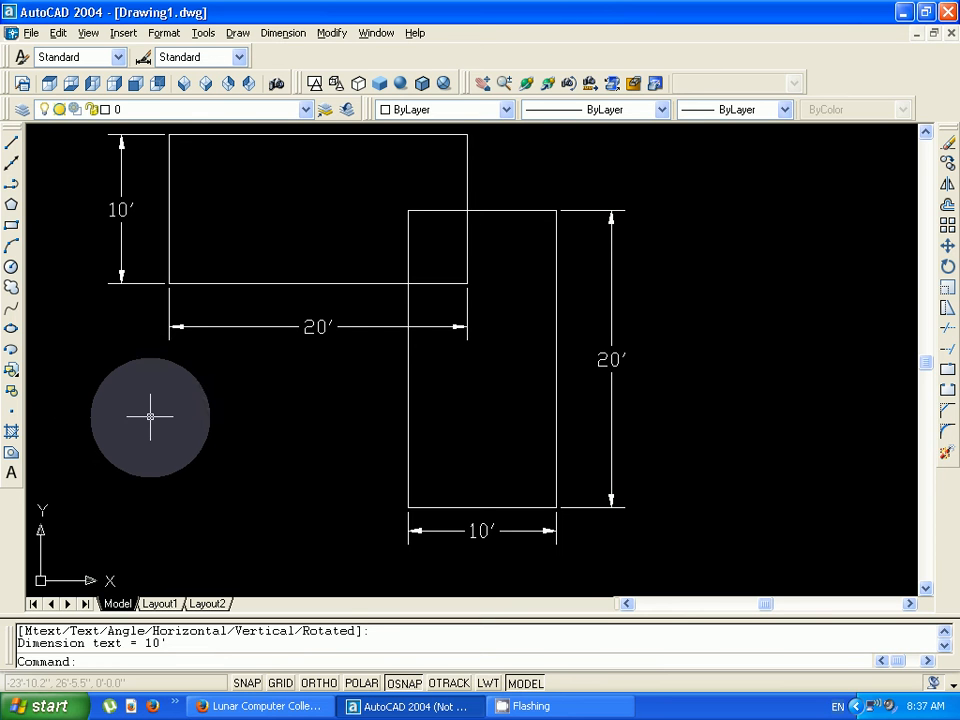
- Switch to the Firefox window showing the Lunar Computer College YouTube channel
{"action": "left_click", "coordinate": [252, 708]}
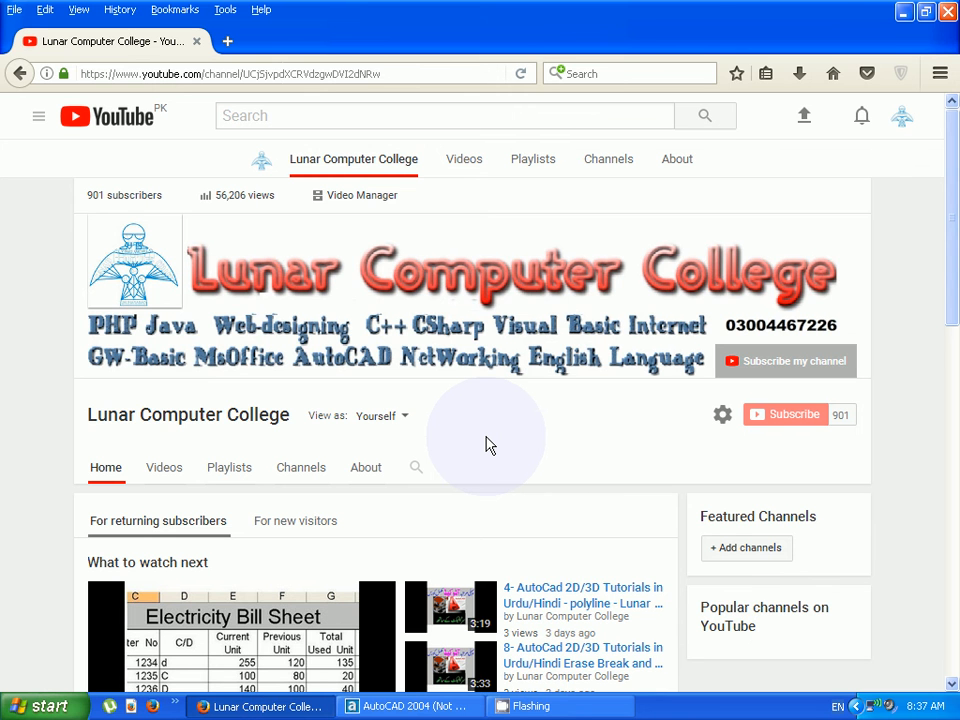